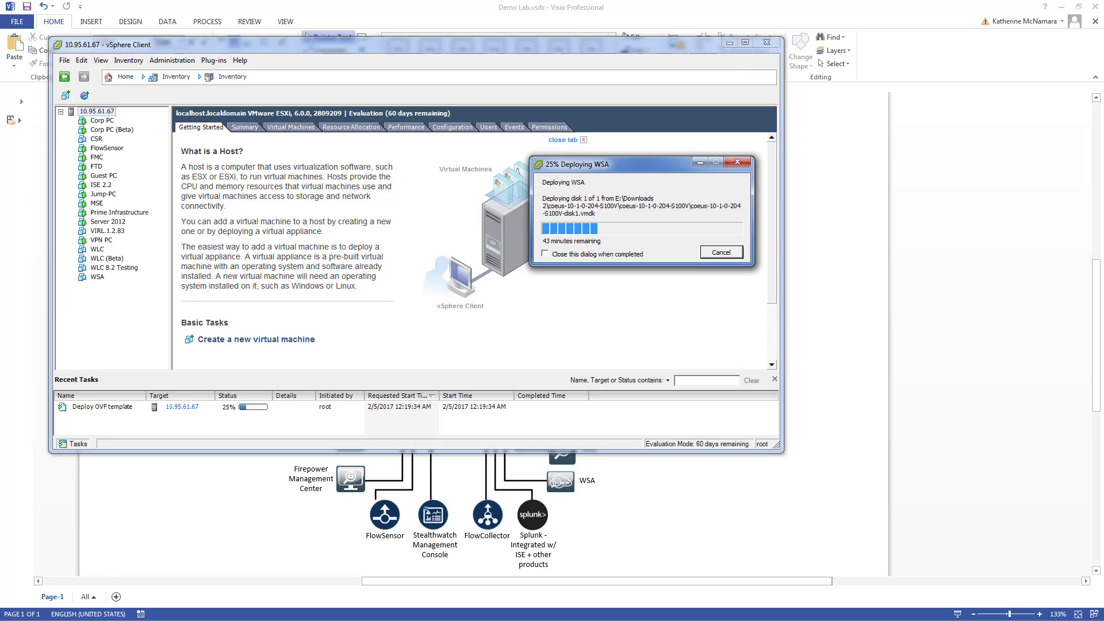
# Step: Switch to the Visio network diagram, examine the two Dot1x PCs and the wireless Windows PC, and return to vSphere Client
pyautogui.click(110, 176)
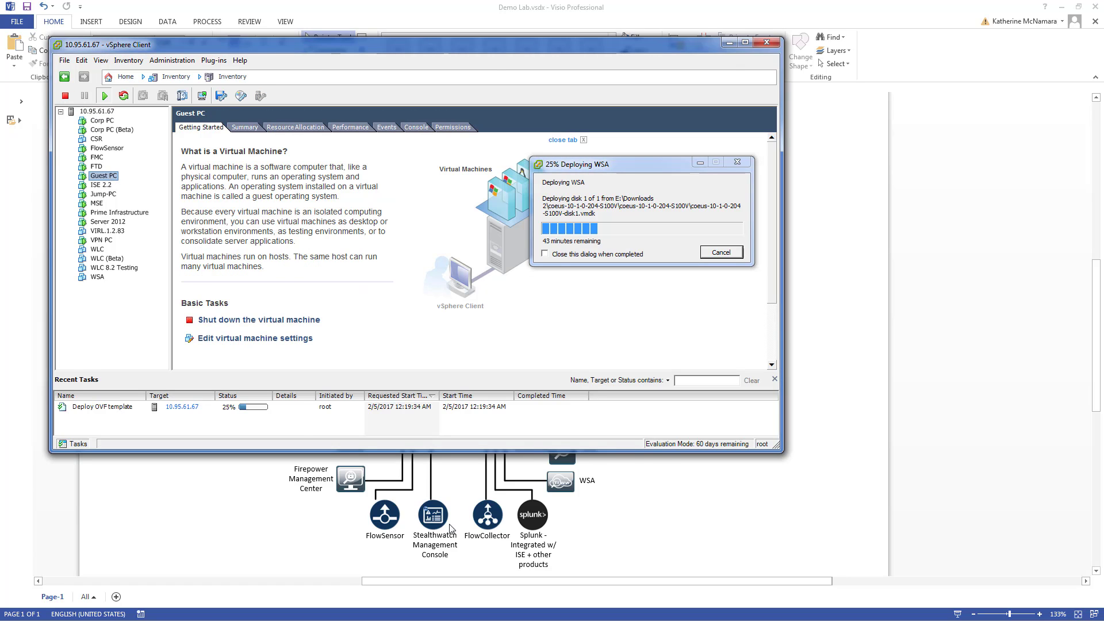
pyautogui.click(673, 528)
pyautogui.click(372, 314)
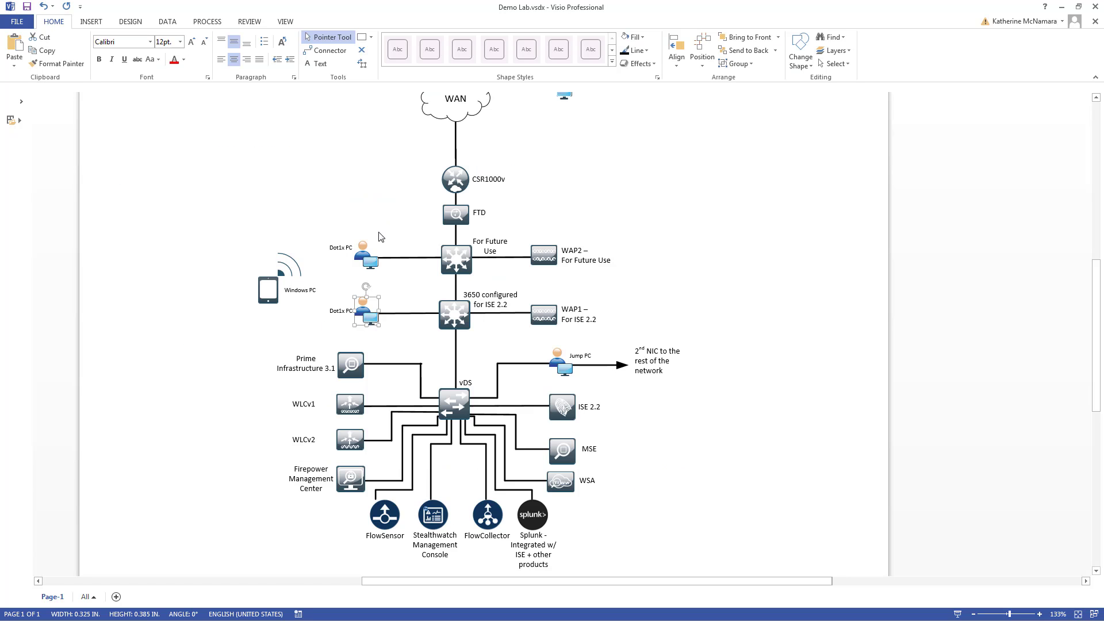
pyautogui.click(364, 262)
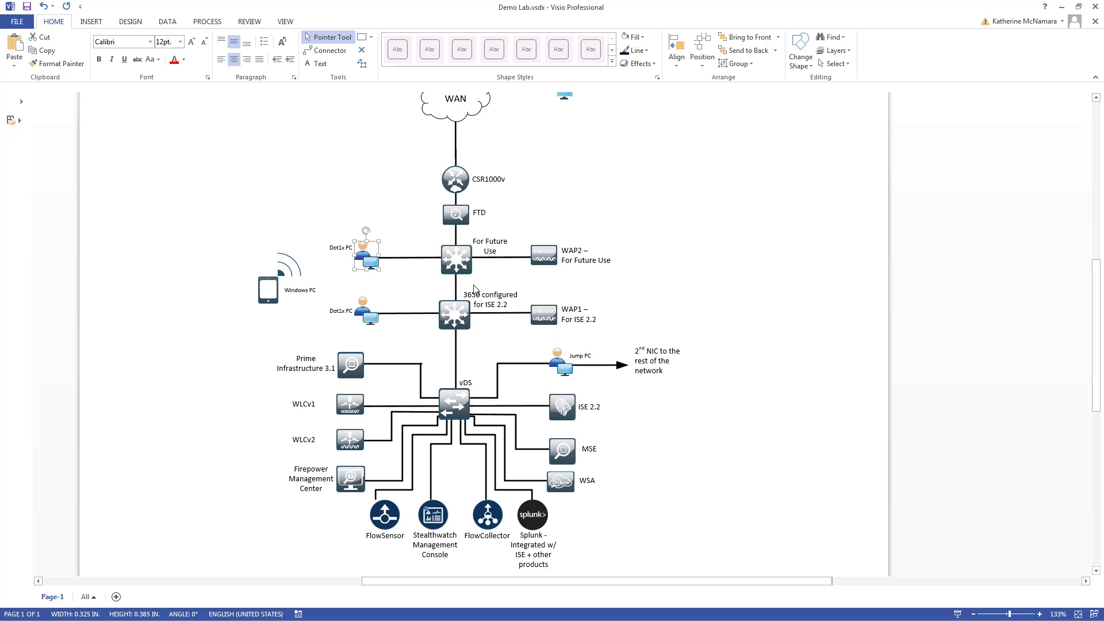
pyautogui.click(268, 290)
pyautogui.hotkey('alt', 'Tab')
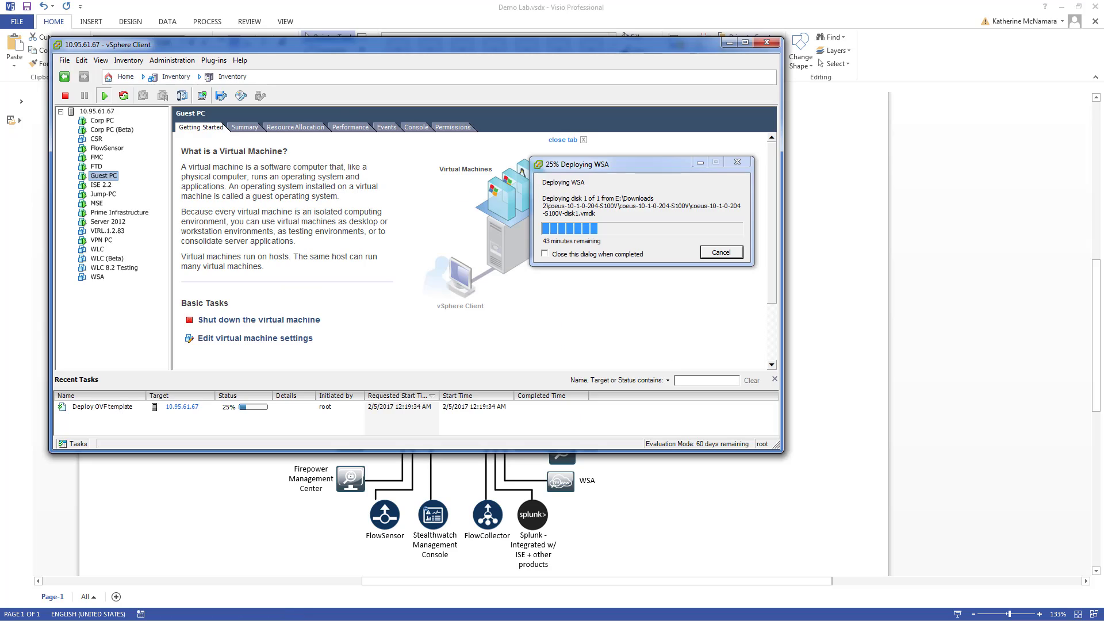
# Step: Move the WSA deployment window aside and review the host's devices marked for passthrough in its advanced configuration settings
pyautogui.moveTo(604, 164); pyautogui.dragTo(814, 112)
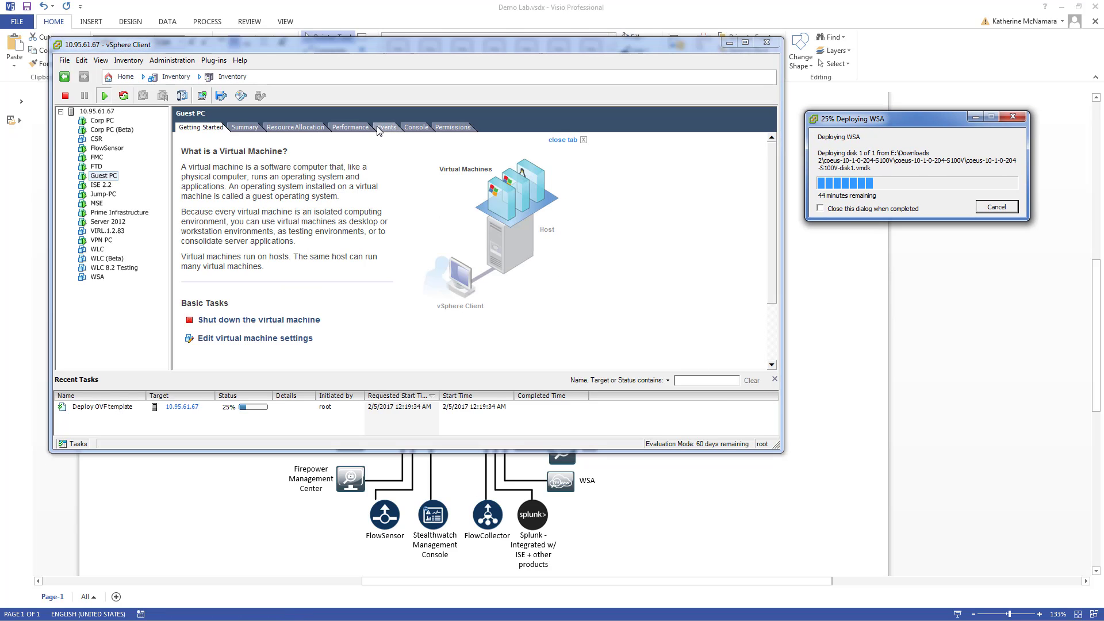
pyautogui.click(73, 111)
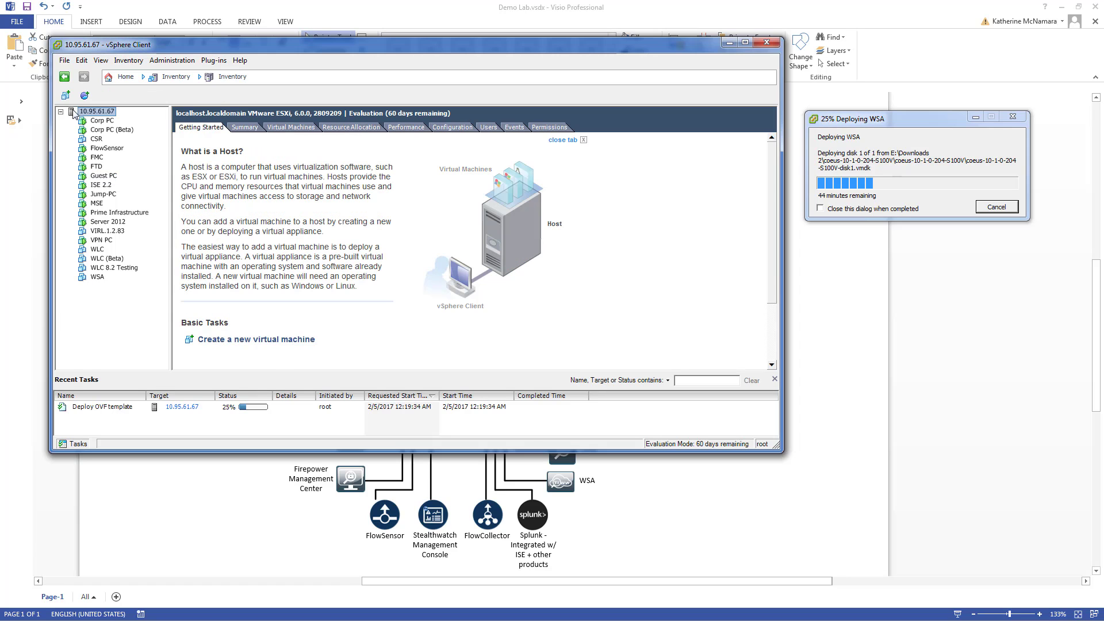
pyautogui.click(439, 132)
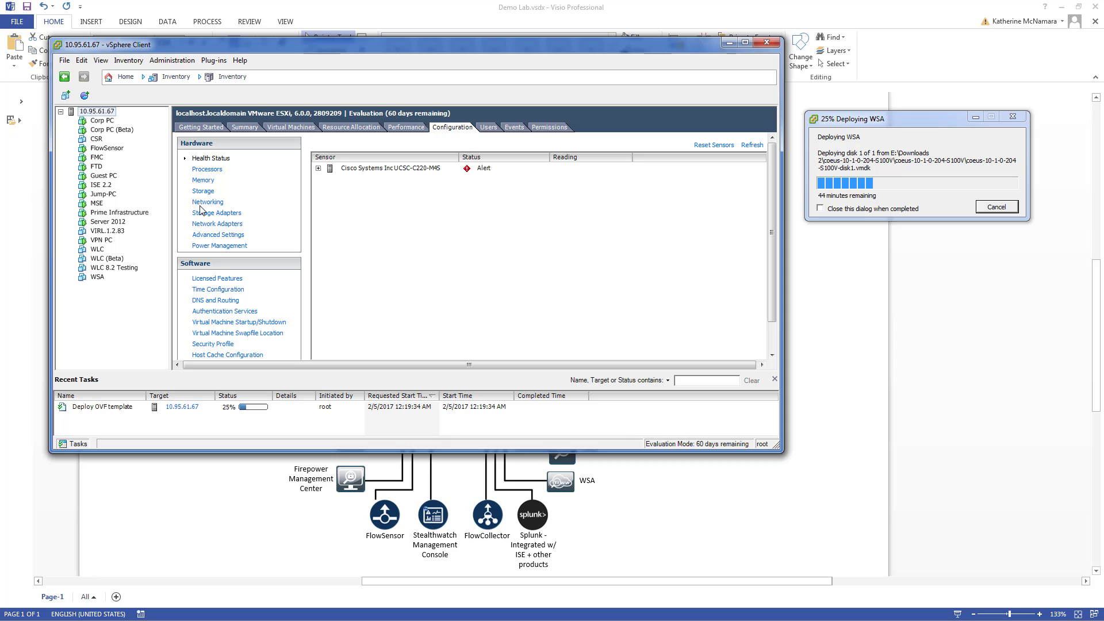
pyautogui.click(216, 235)
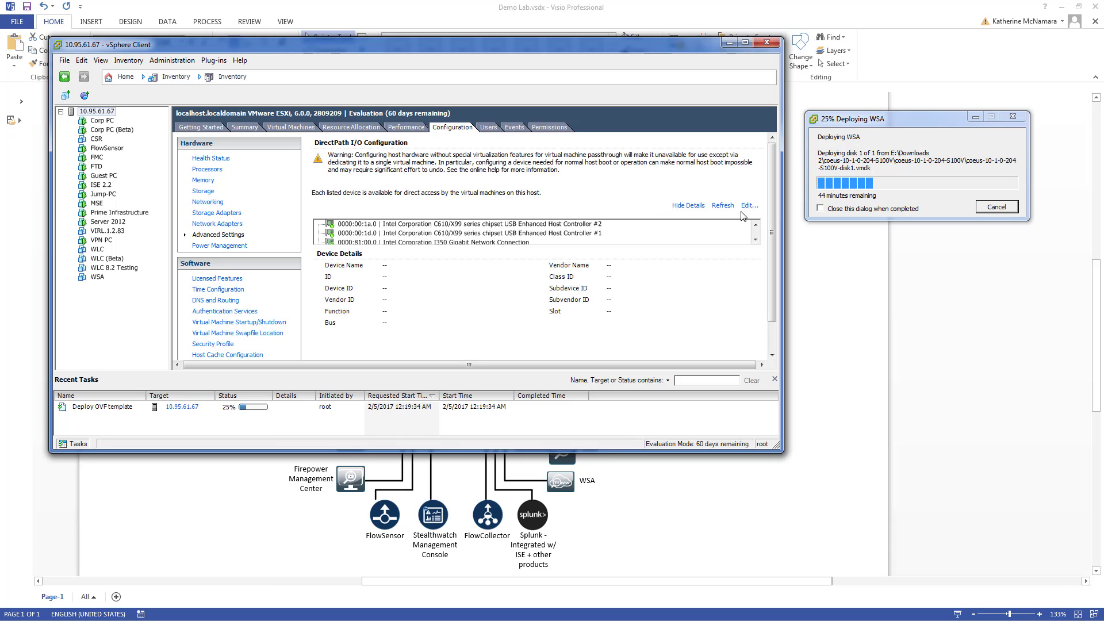
pyautogui.click(749, 205)
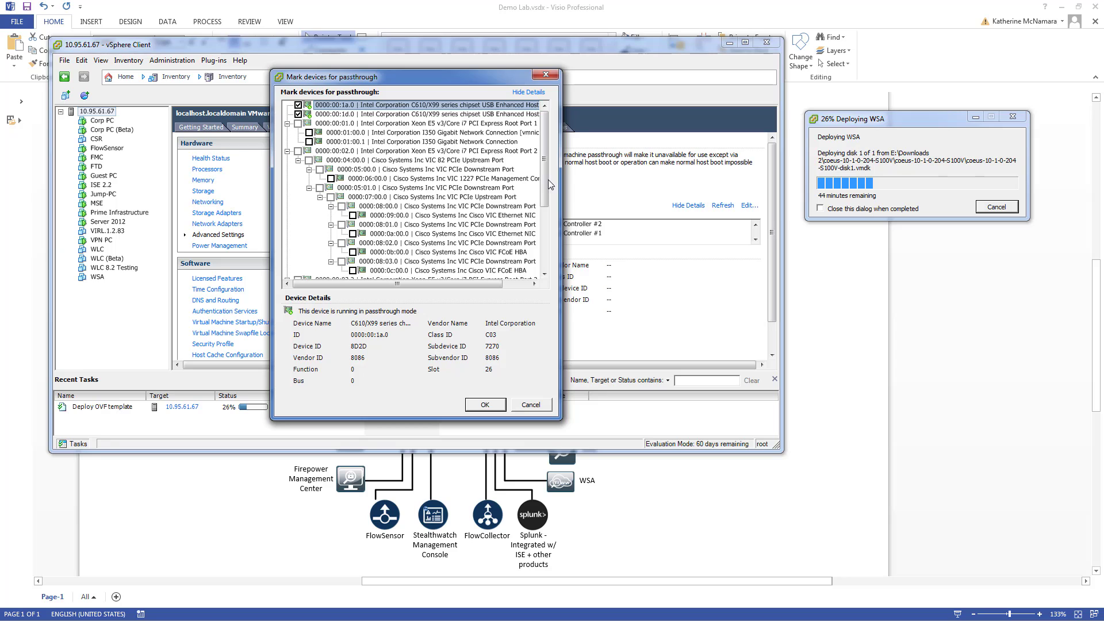
pyautogui.moveTo(545, 182); pyautogui.dragTo(545, 233)
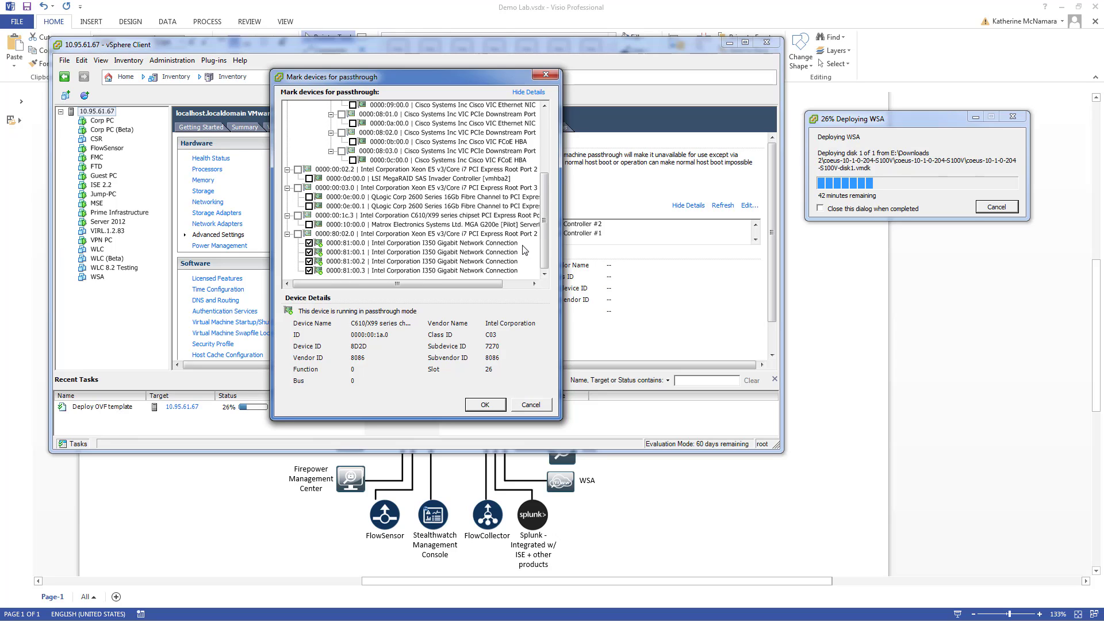
pyautogui.click(485, 404)
# Step: Look through the host's passthrough device list and view the details of USB Enhanced Host Controller #2
pyautogui.click(755, 240)
pyautogui.click(755, 240)
pyautogui.click(756, 240)
pyautogui.click(755, 227)
pyautogui.click(755, 227)
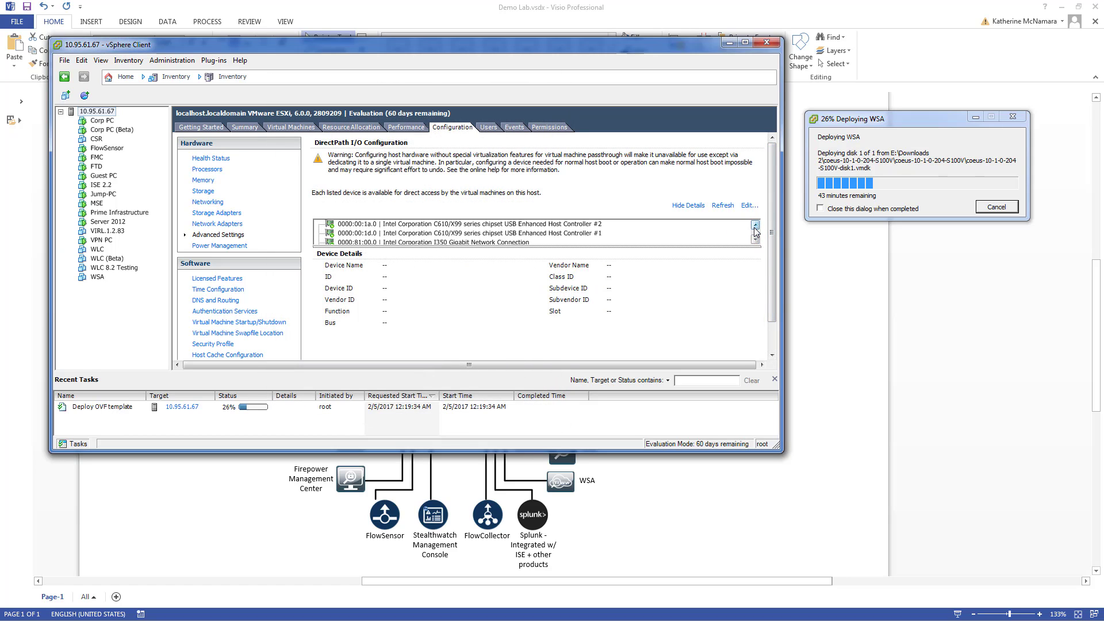
pyautogui.click(586, 226)
pyautogui.click(581, 231)
pyautogui.click(577, 228)
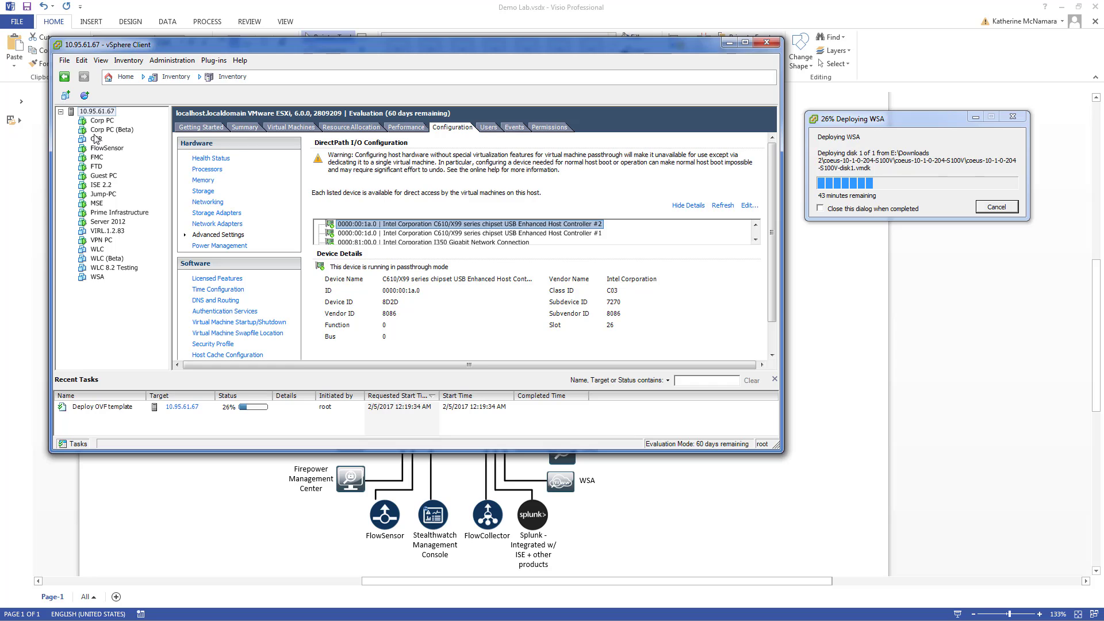
# Step: Open the Corp PC virtual machine settings and view the connection of PCI device 0
pyautogui.click(109, 130)
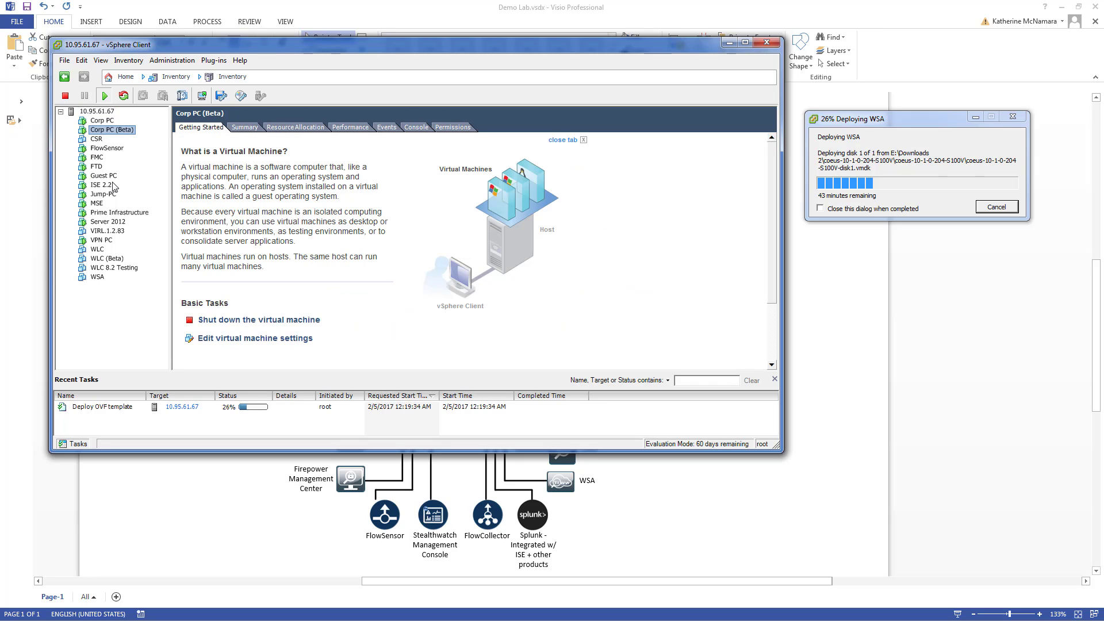
pyautogui.rightClick(106, 122)
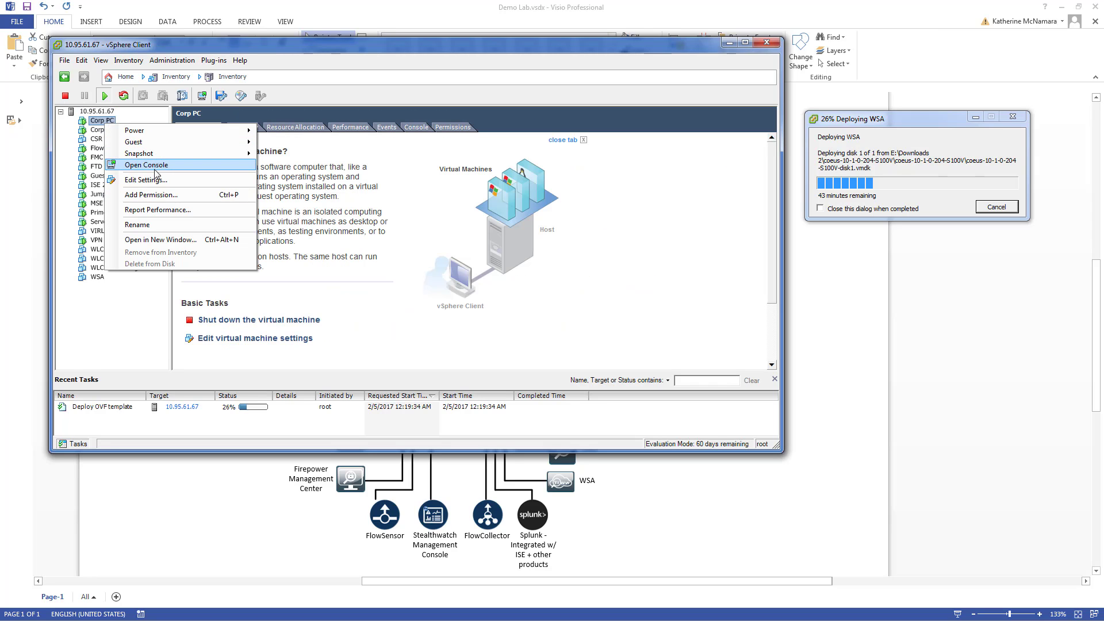
pyautogui.click(153, 180)
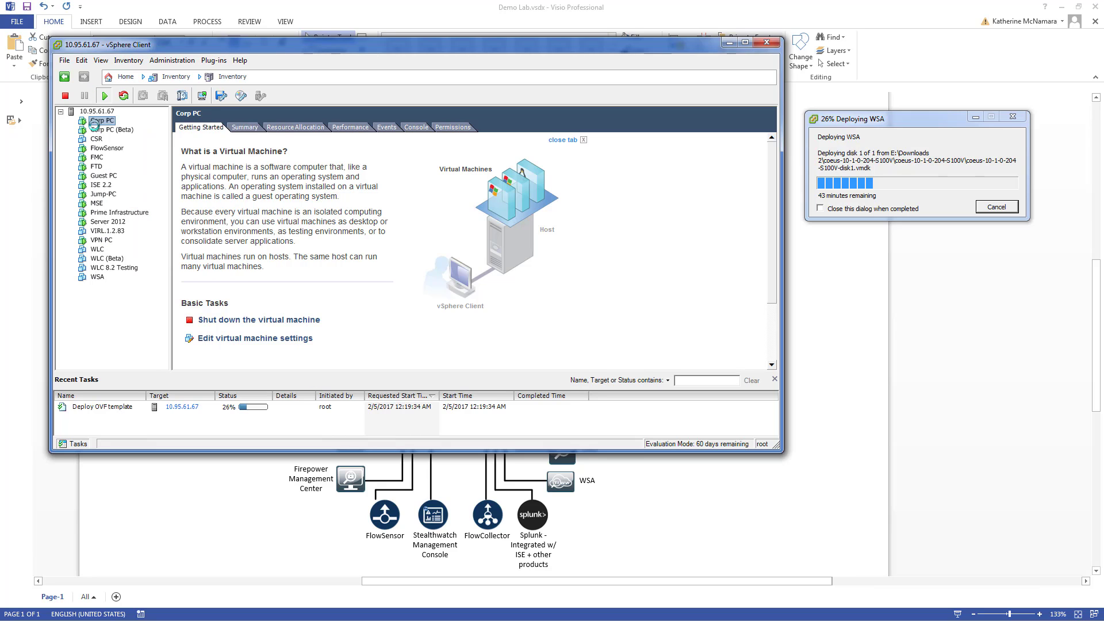
pyautogui.click(335, 525)
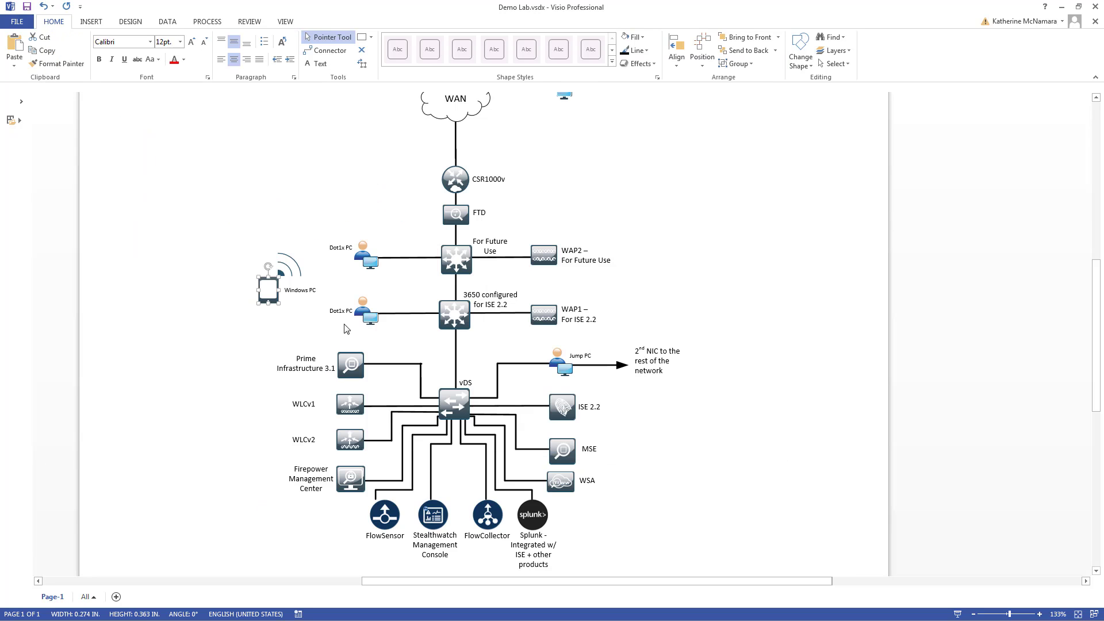
pyautogui.hotkey('alt', 'Tab')
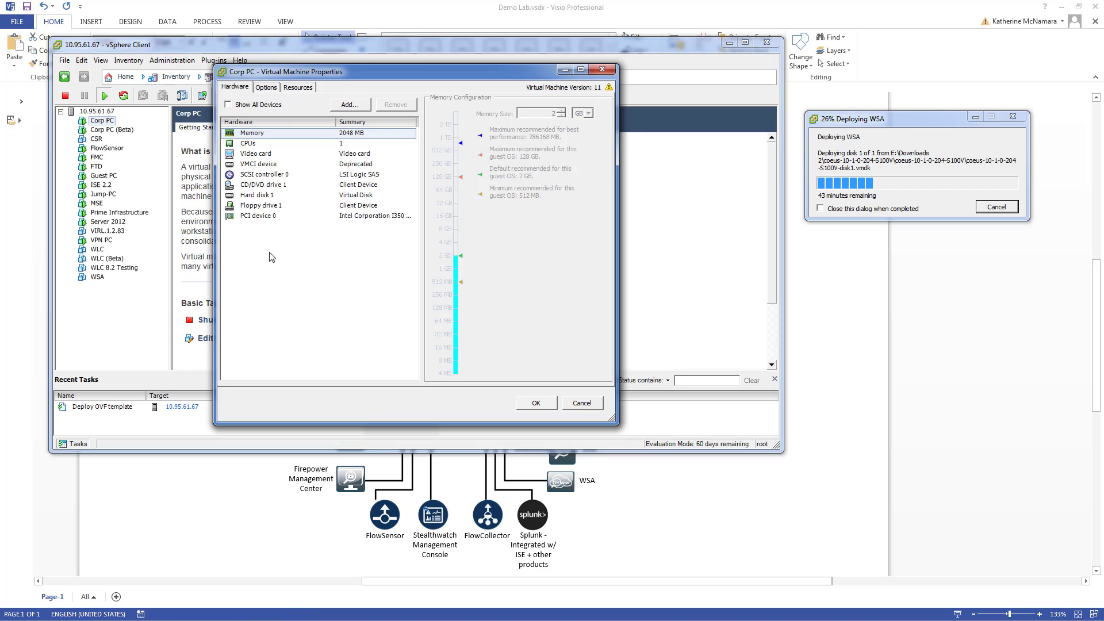
pyautogui.click(364, 217)
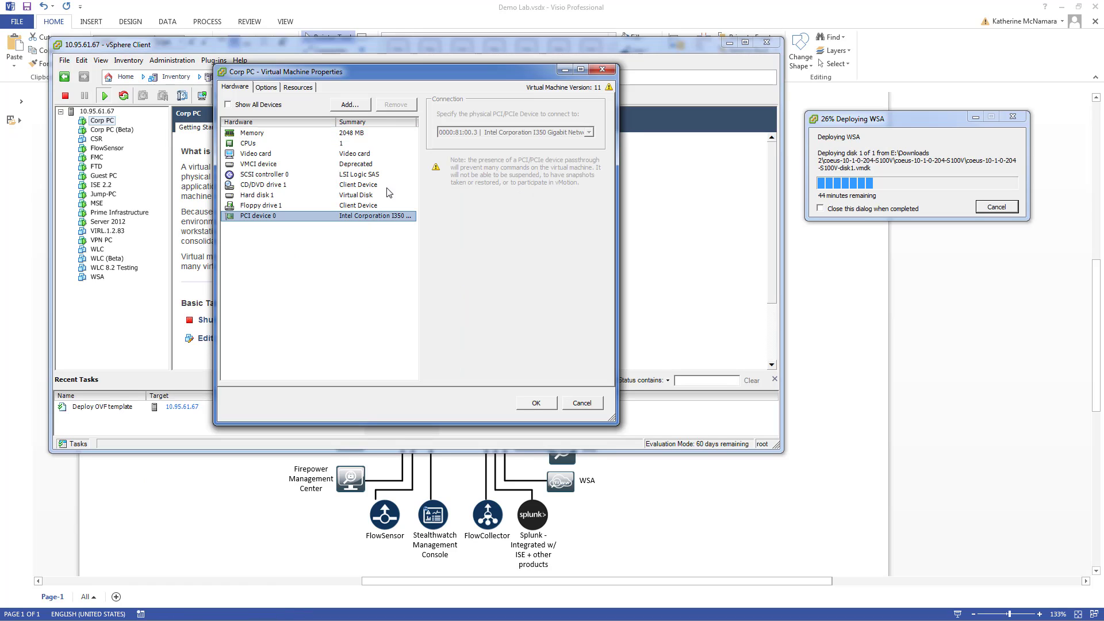
# Step: Check the PCI Device type in Corp PC's Add Hardware wizard, and close the wizard and the settings without saving
pyautogui.click(343, 109)
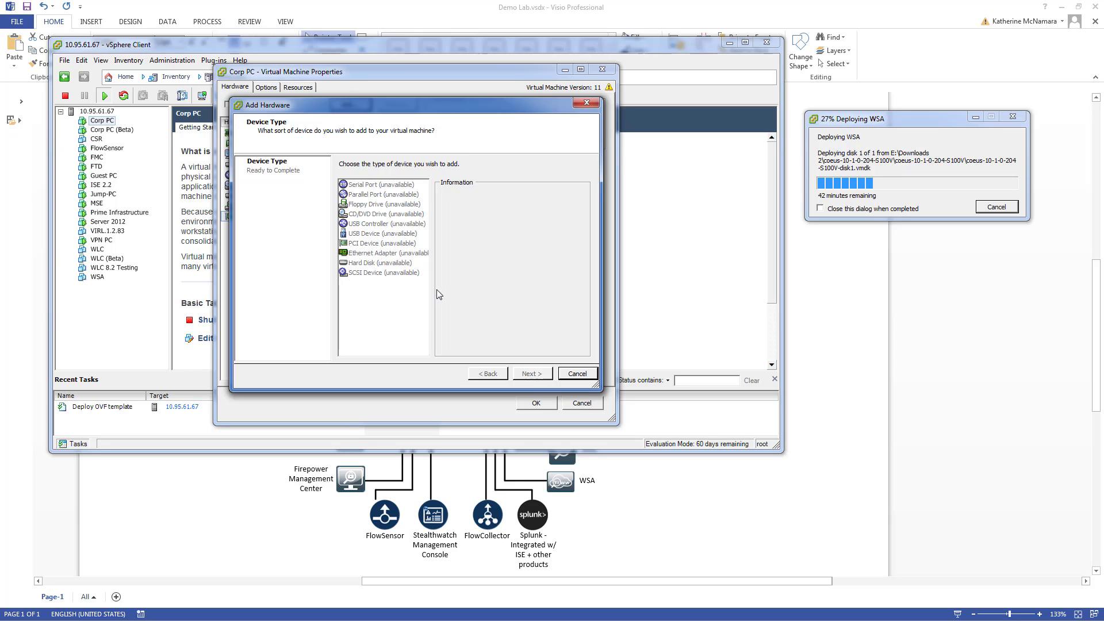
pyautogui.click(577, 374)
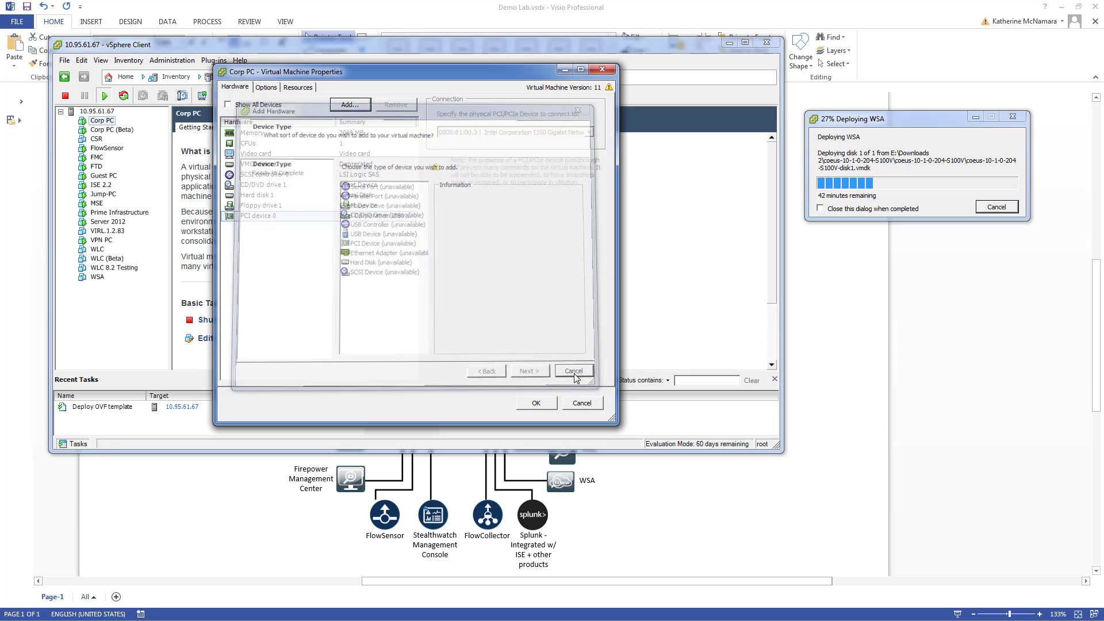
pyautogui.click(349, 105)
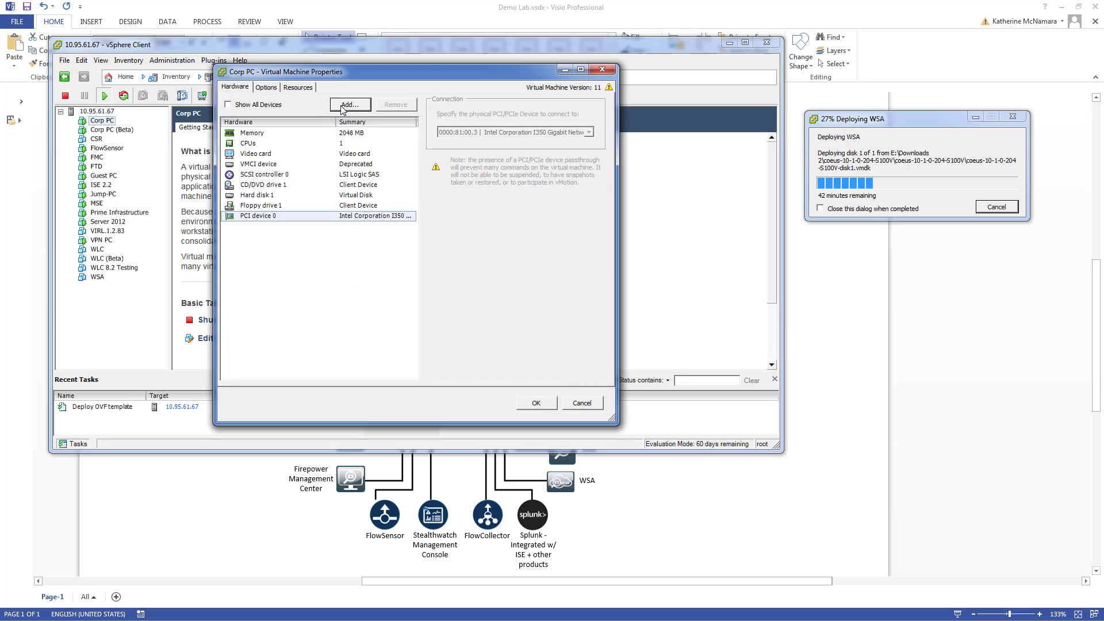
pyautogui.click(371, 244)
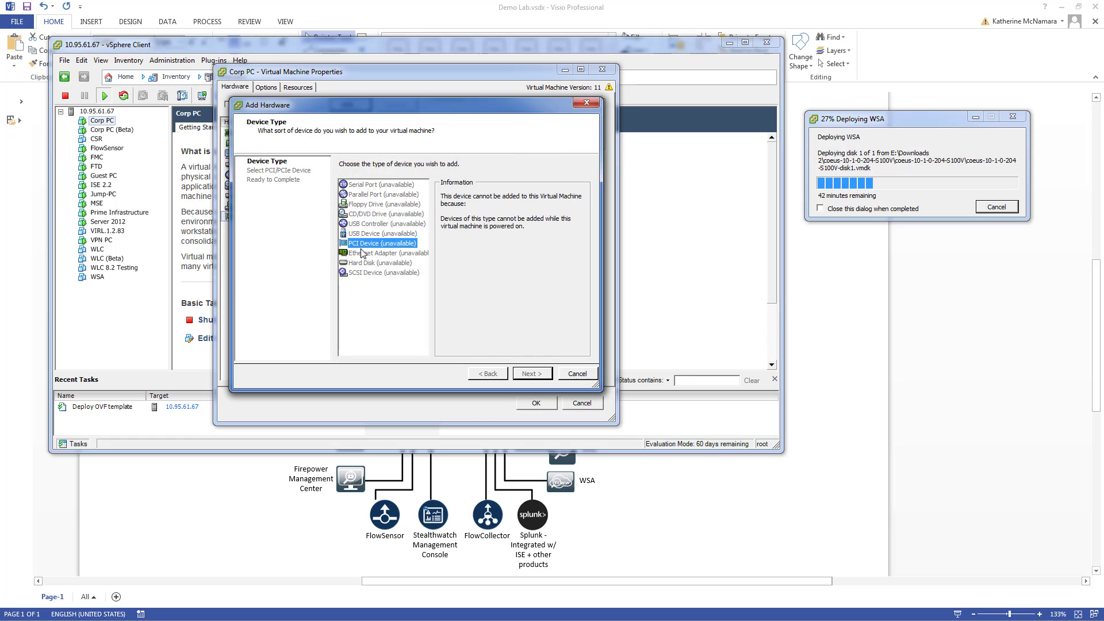
pyautogui.click(564, 375)
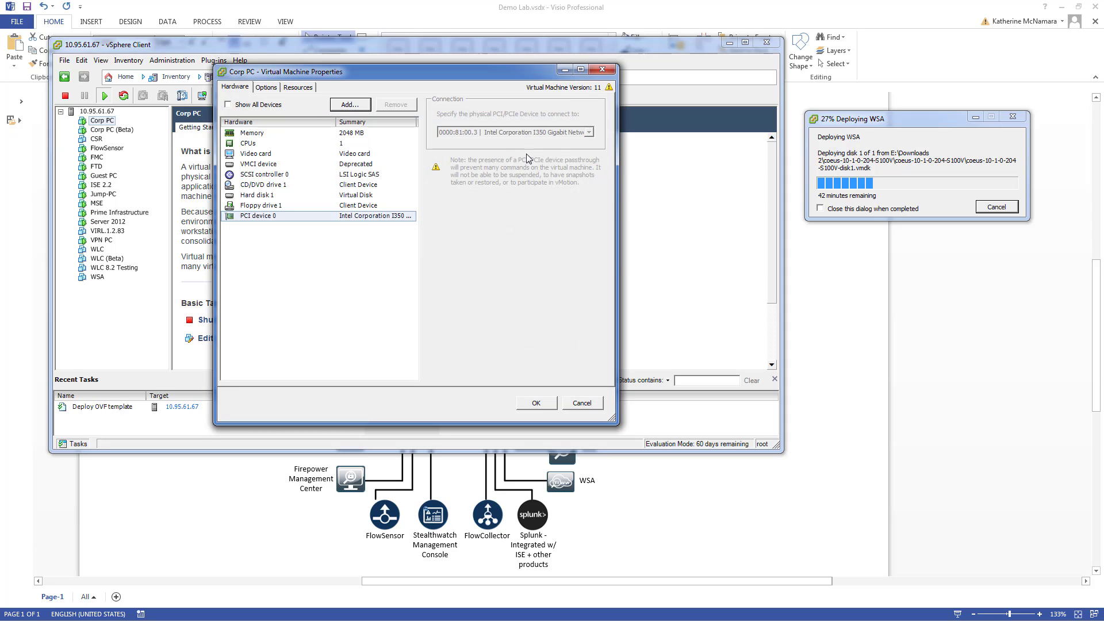
pyautogui.moveTo(614, 422); pyautogui.dragTo(751, 477)
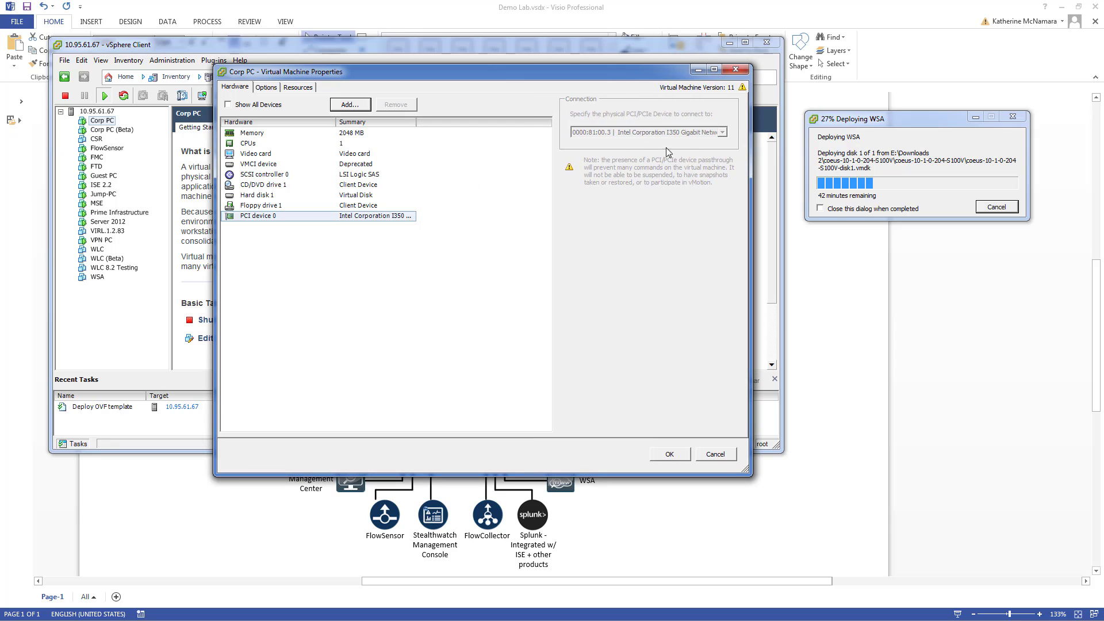
pyautogui.click(717, 454)
# Step: View the PCI device 0 connection in the Corp PC (Beta) virtual machine settings and close them without saving
pyautogui.click(92, 131)
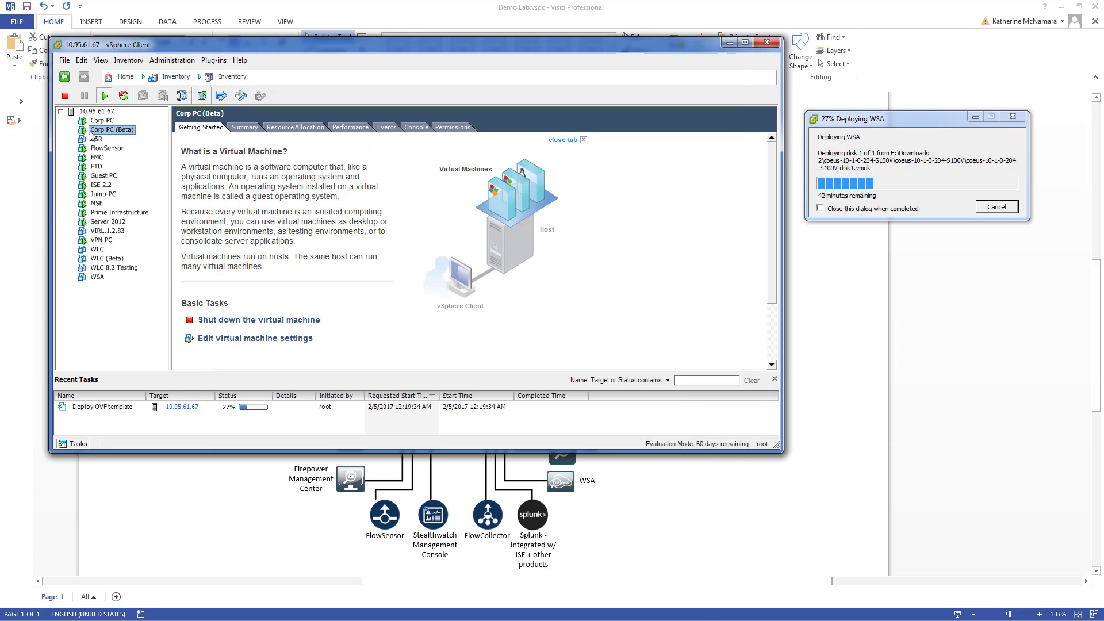
pyautogui.rightClick(91, 132)
pyautogui.click(123, 185)
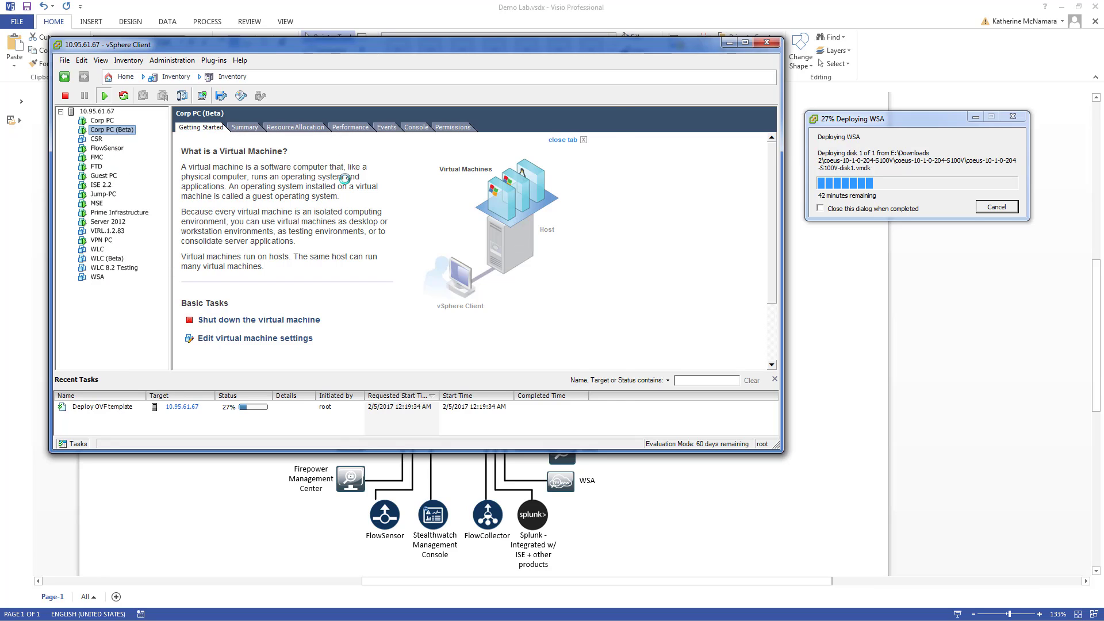
pyautogui.click(402, 217)
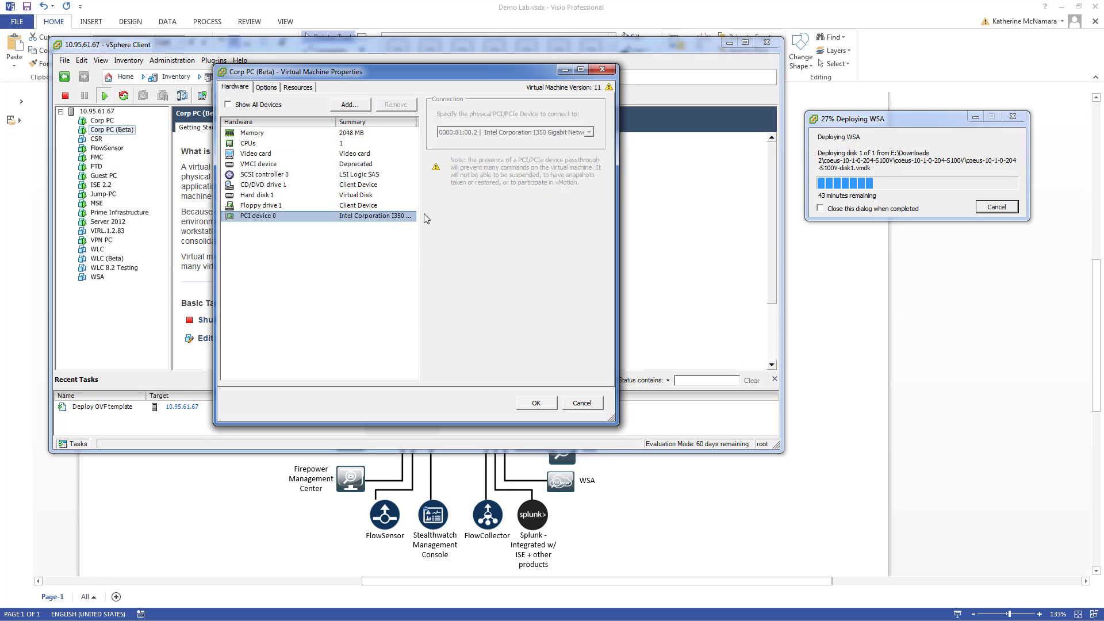
pyautogui.click(584, 402)
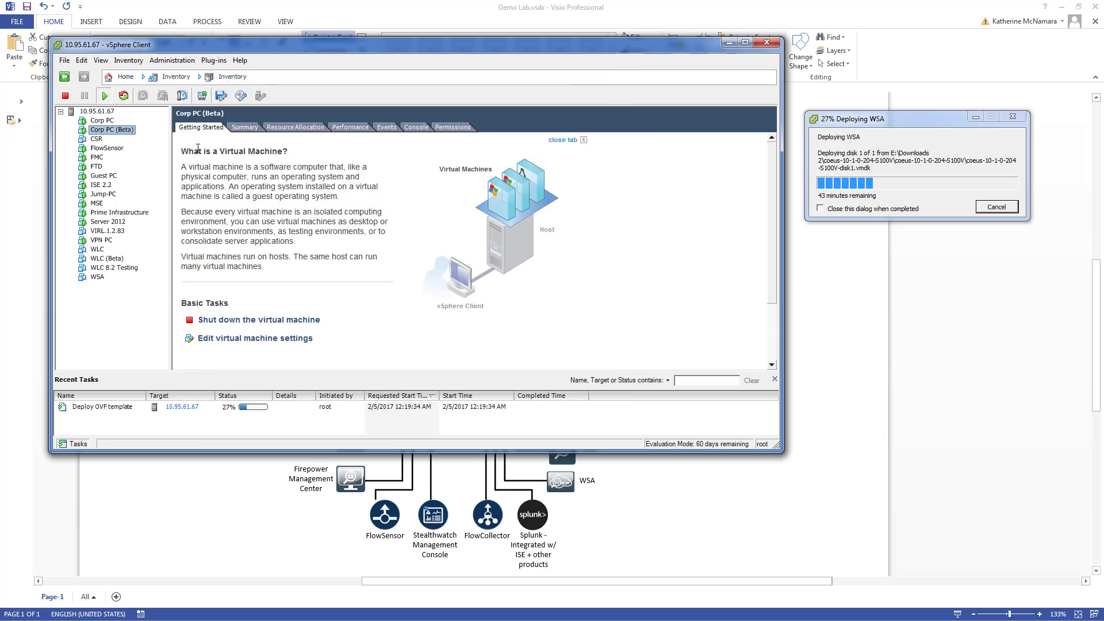
# Step: View the PCI device 0 connection in the Guest PC virtual machine settings and close them without saving
pyautogui.rightClick(112, 175)
pyautogui.click(144, 230)
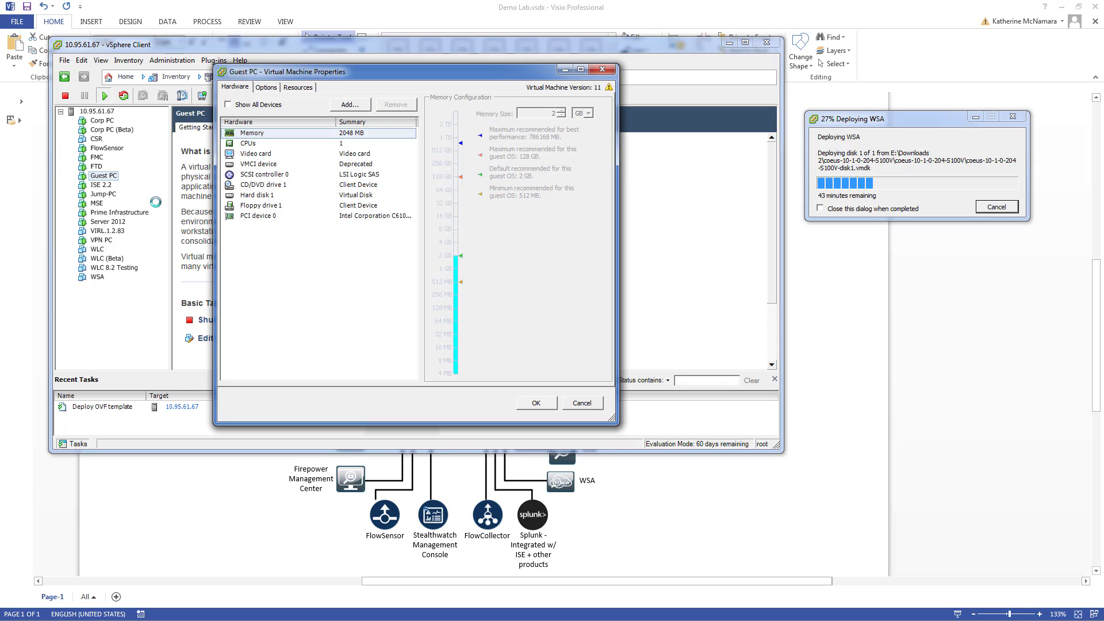
pyautogui.click(336, 216)
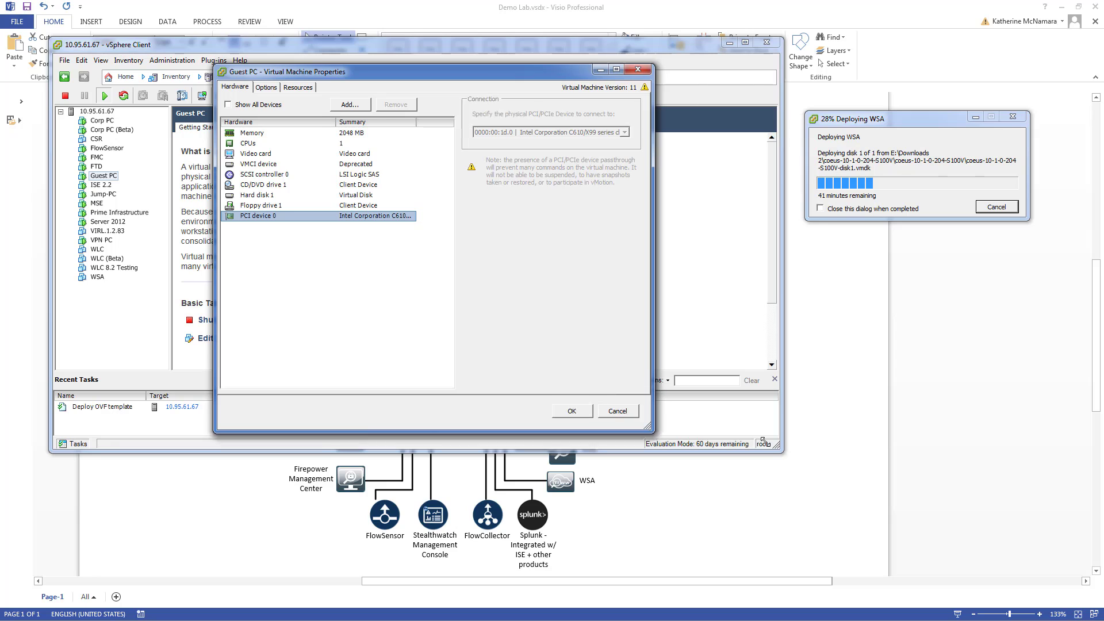
pyautogui.moveTo(598, 415); pyautogui.dragTo(687, 376)
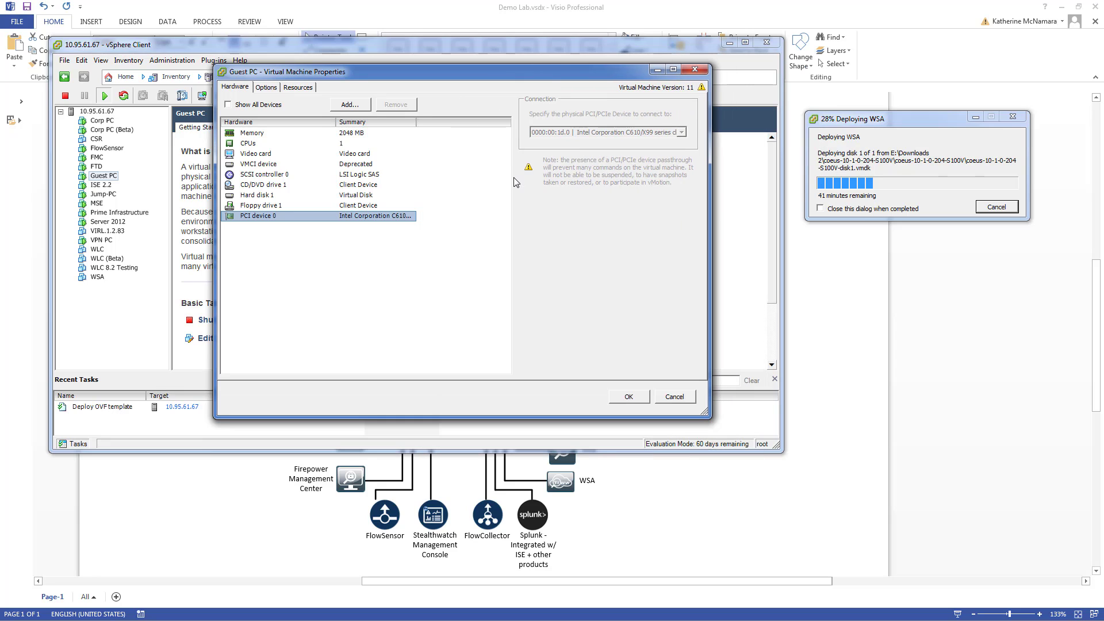
pyautogui.click(692, 396)
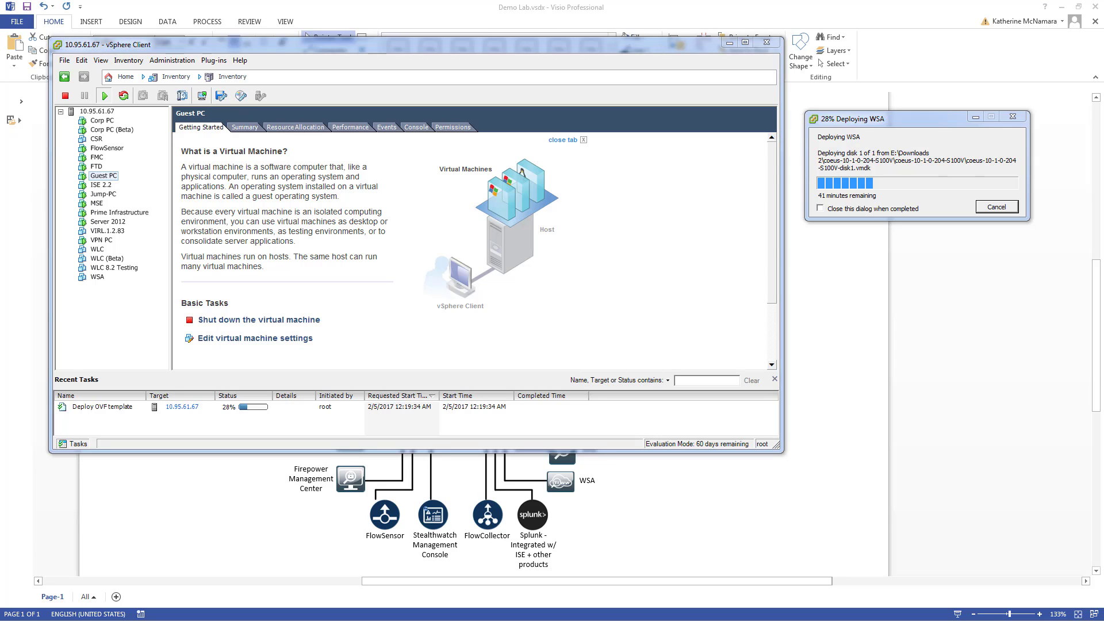
# Step: Open the Guest PC console in an enlarged window and wake its Windows desktop
pyautogui.moveTo(400, 153); pyautogui.dragTo(344, 77)
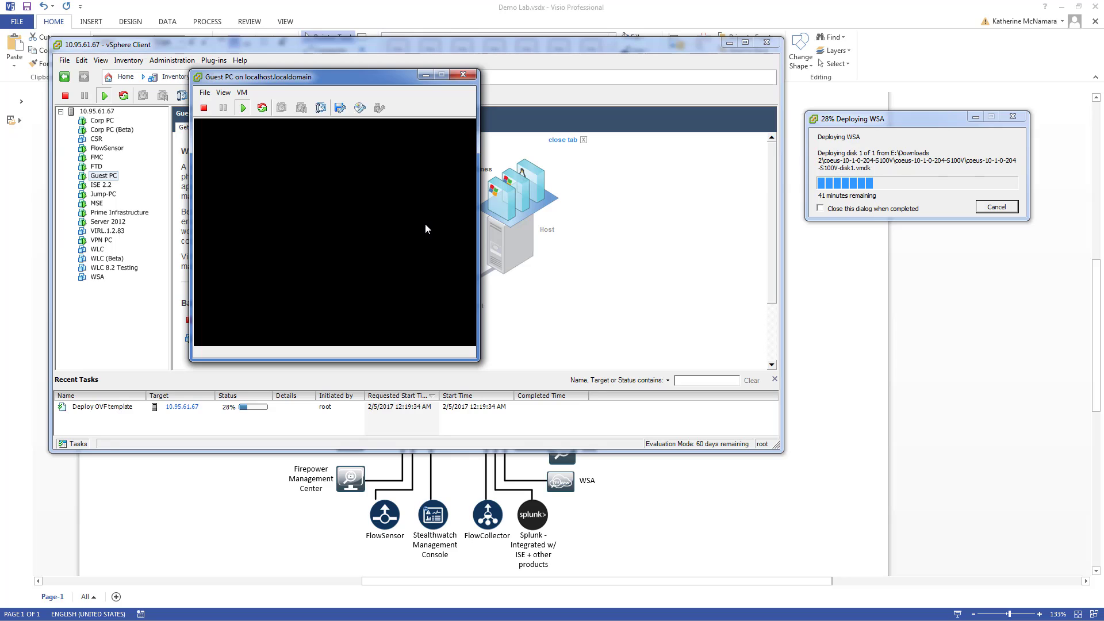
pyautogui.moveTo(475, 360); pyautogui.dragTo(788, 551)
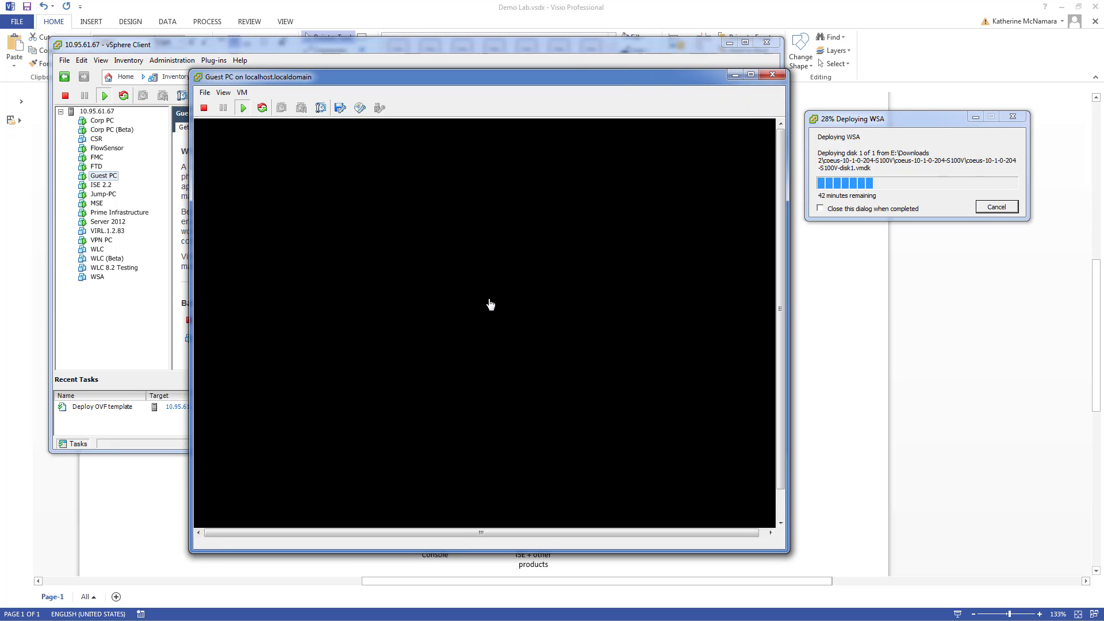
pyautogui.click(490, 304)
pyautogui.hotkey('ctrl', 'alt')
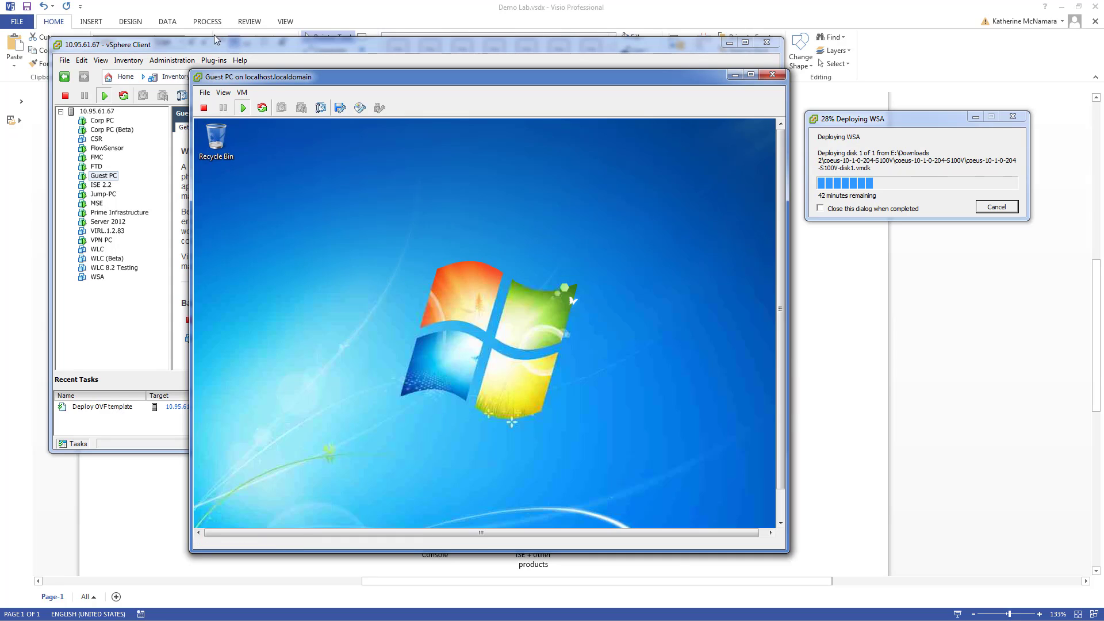
# Step: Enlarge the Guest PC console window to fit the whole Windows desktop, and check its wireless network list
pyautogui.moveTo(192, 71); pyautogui.dragTo(115, 21)
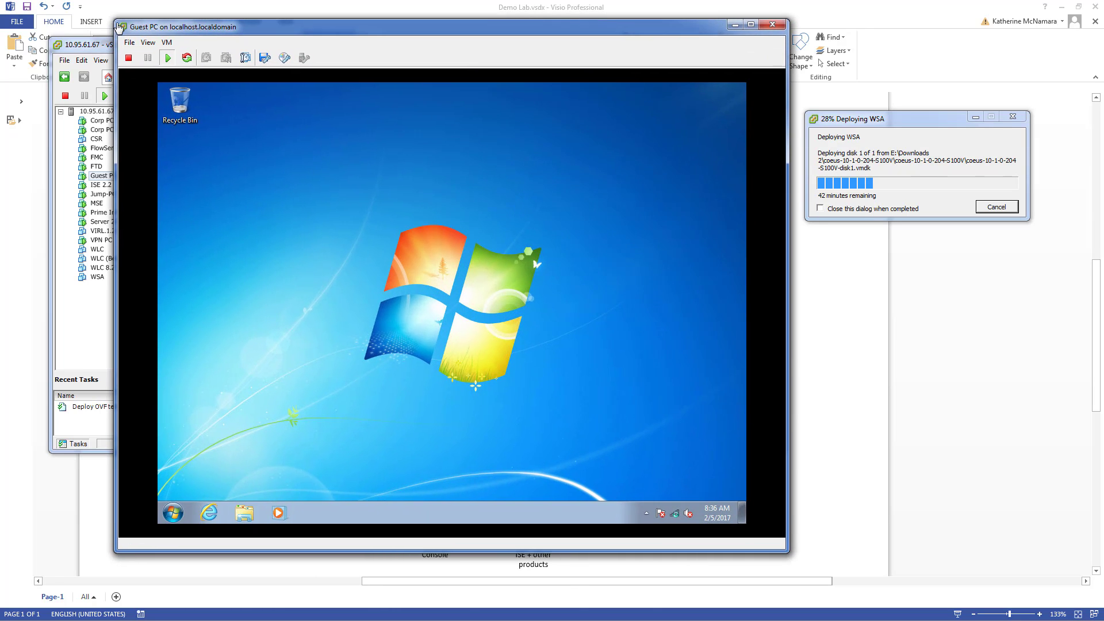
pyautogui.click(481, 263)
pyautogui.hotkey('ctrl', 'alt')
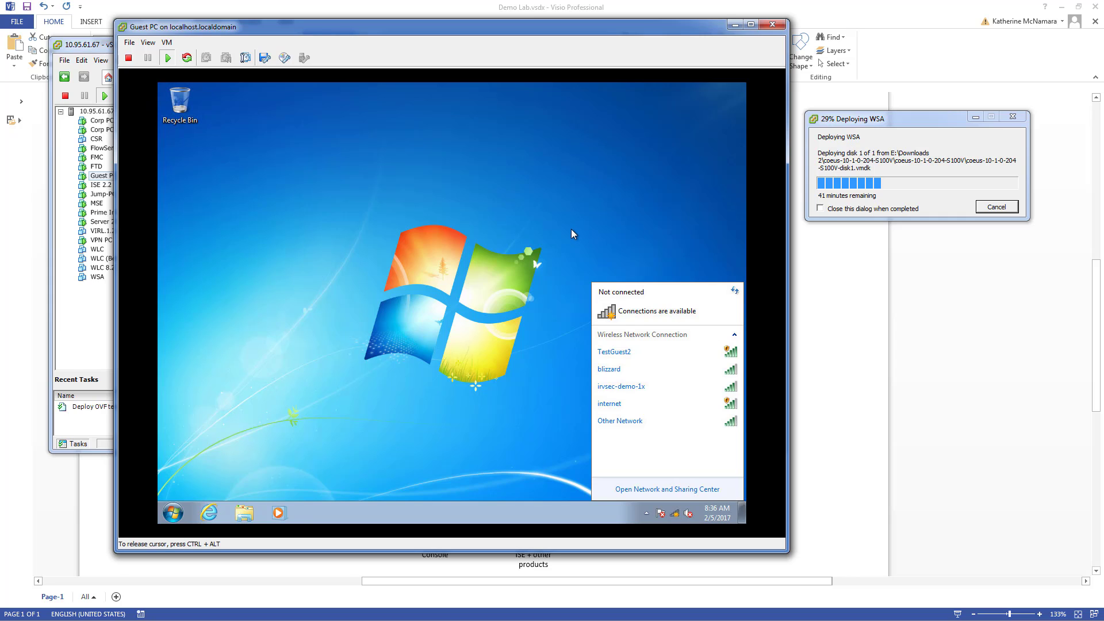
pyautogui.click(507, 249)
pyautogui.rightClick(506, 244)
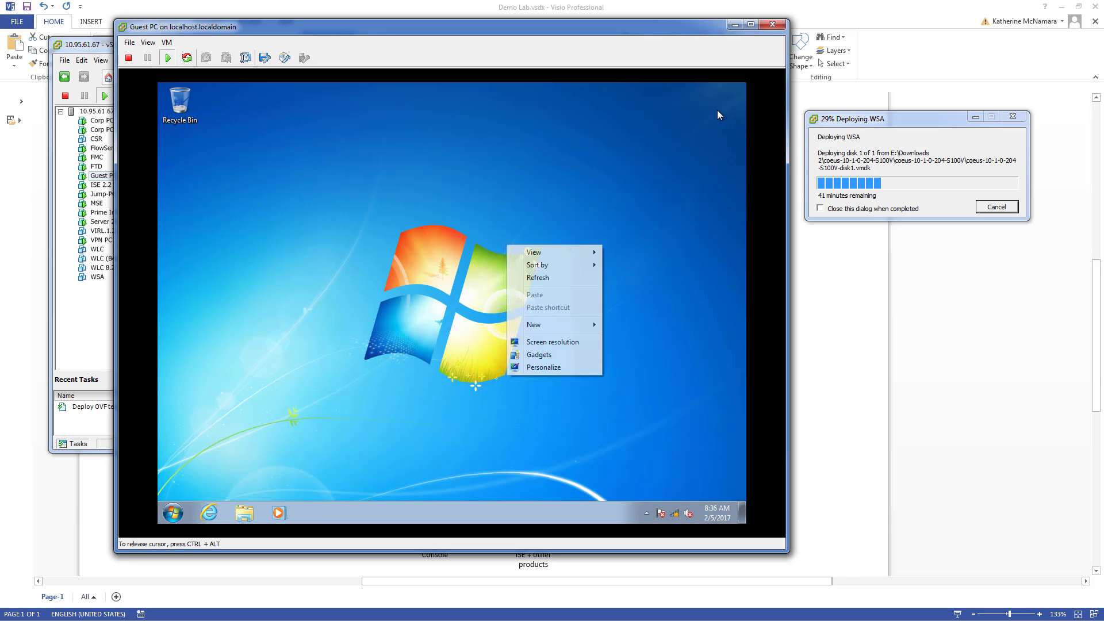
pyautogui.click(685, 510)
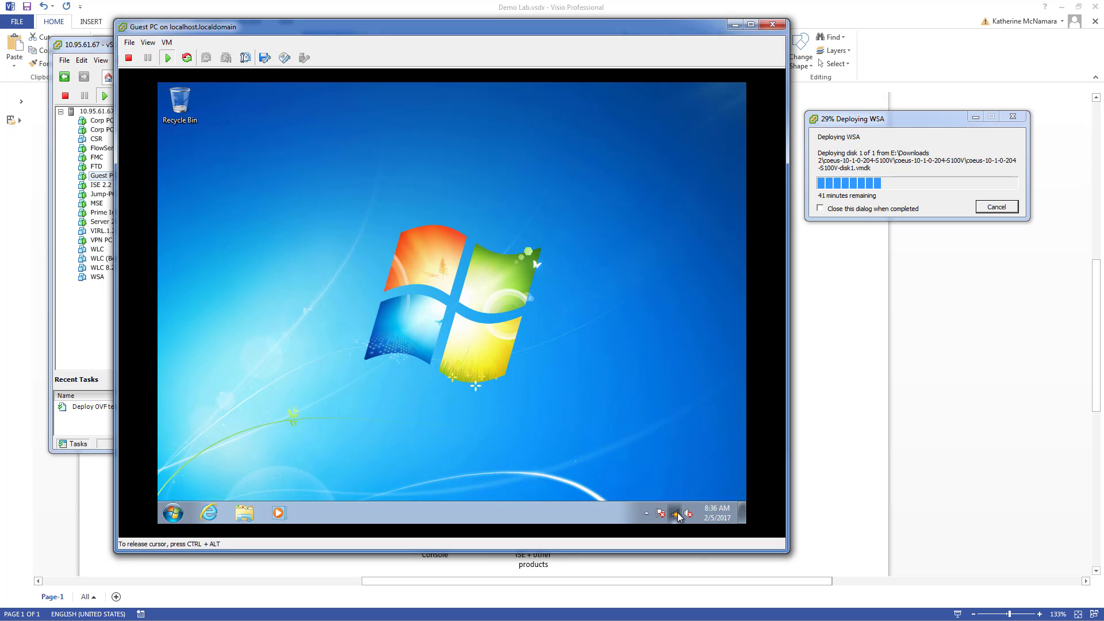
# Step: Review the wireless networks available to the Guest PC again without connecting, and close its console window
pyautogui.click(675, 512)
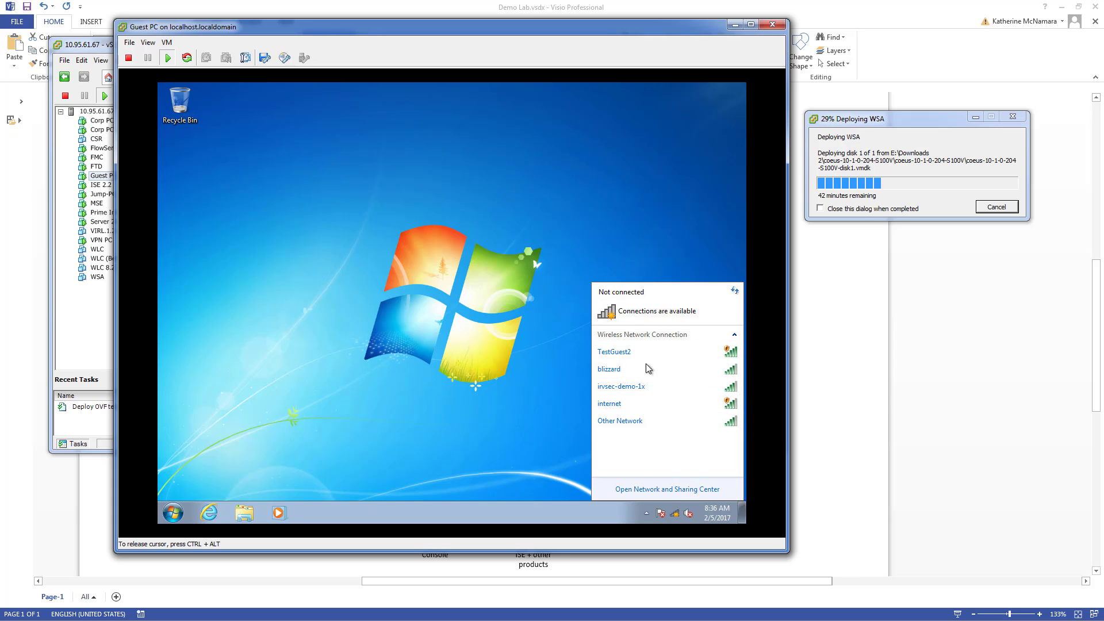
pyautogui.click(675, 518)
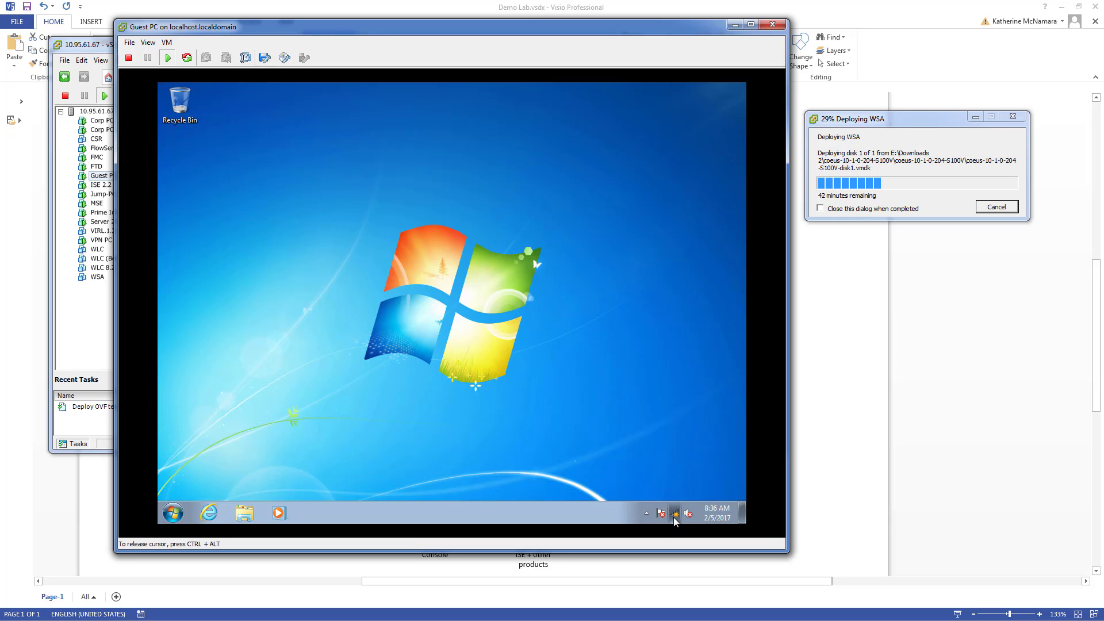
pyautogui.click(674, 518)
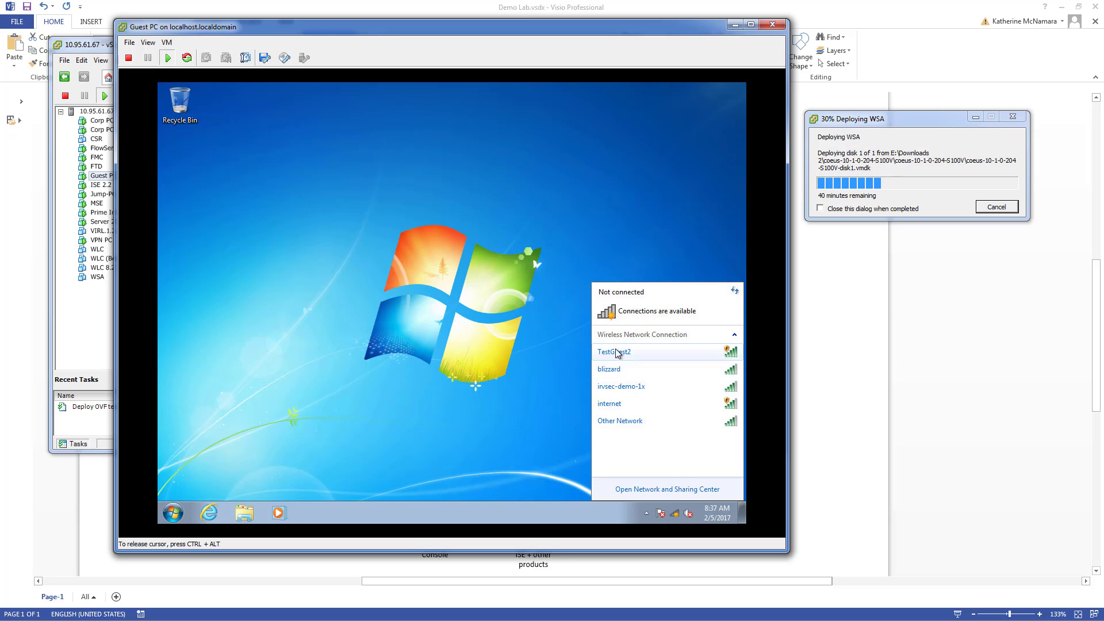
pyautogui.click(527, 436)
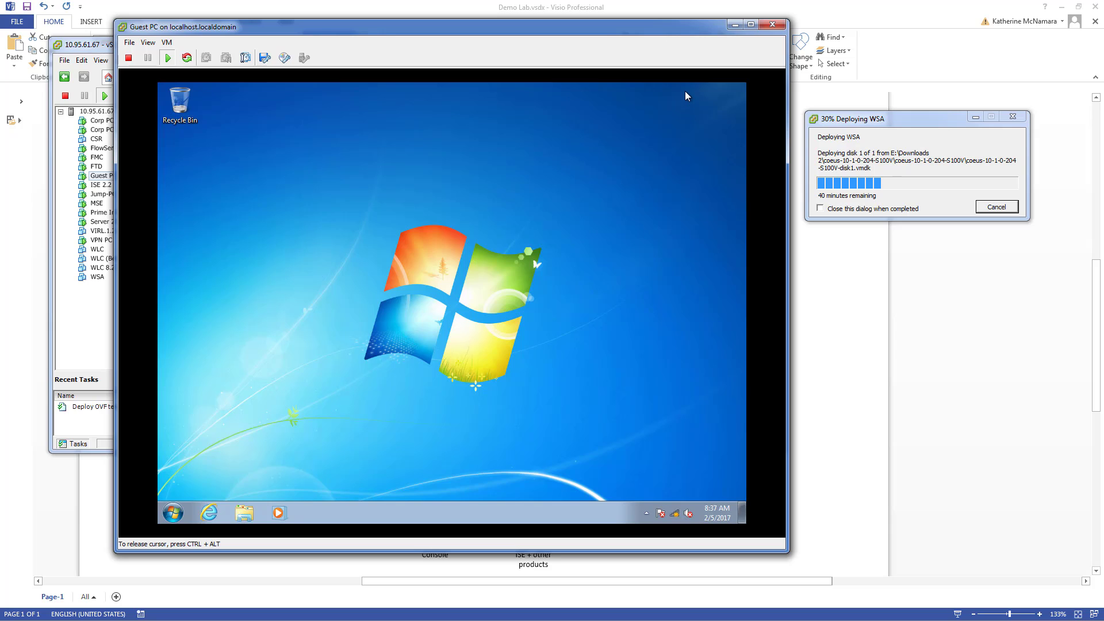
pyautogui.click(779, 25)
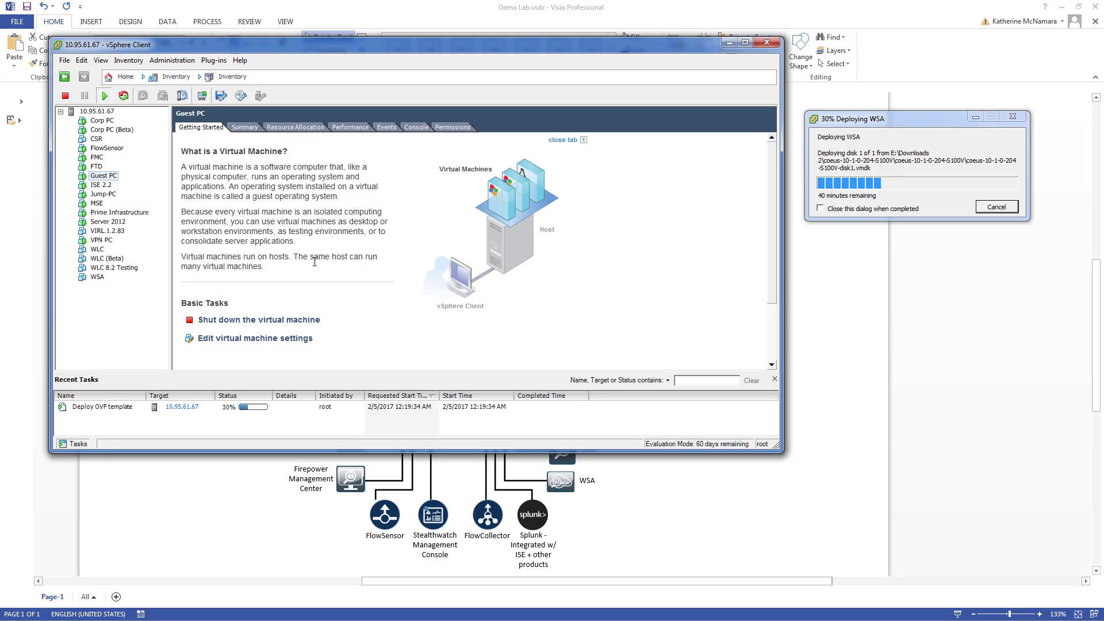